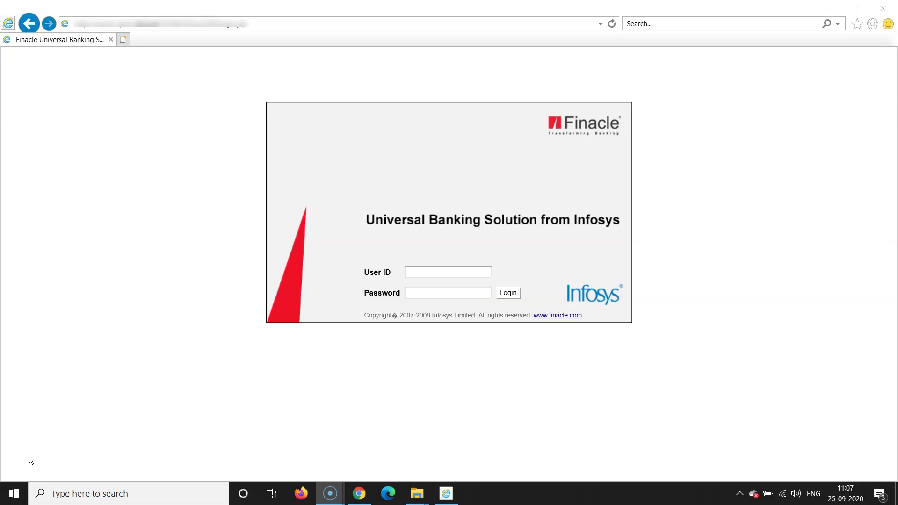
- Log in to Finacle Core Banking with the user's ID and password
{"action": "left_click", "coordinate": [424, 273]}
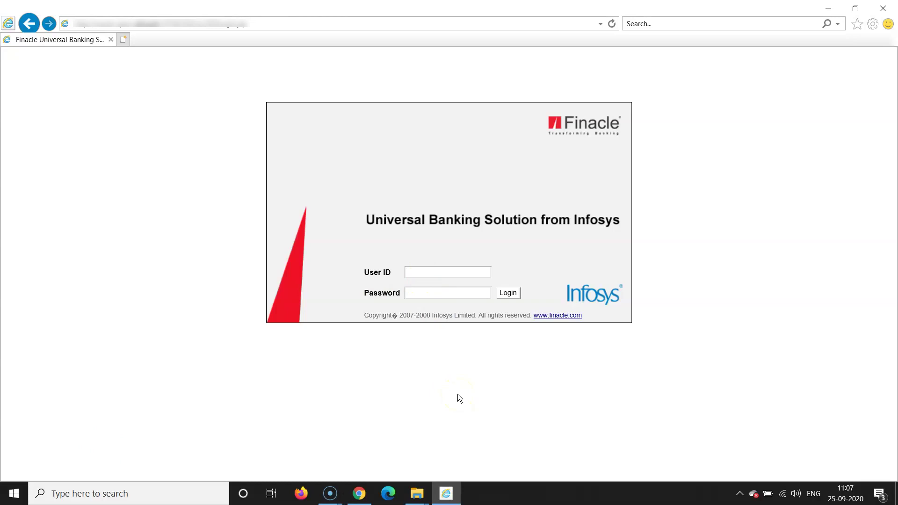
{"action": "type", "text": "mum019"}
{"action": "left_click", "coordinate": [425, 294]}
{"action": "type", "text": "********"}
{"action": "left_click", "coordinate": [509, 293]}
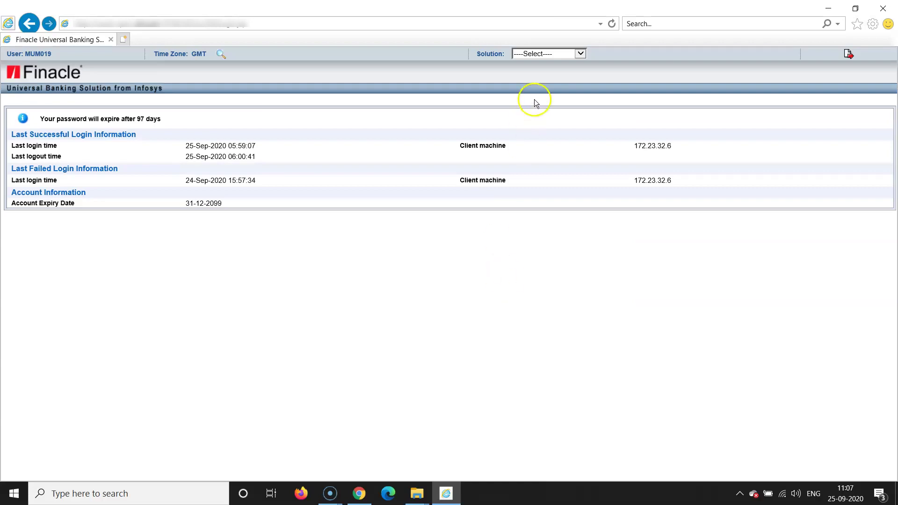
- Switch the solution to FINCORE, confirm the change, and postpone the Java update
{"action": "left_click", "coordinate": [583, 56]}
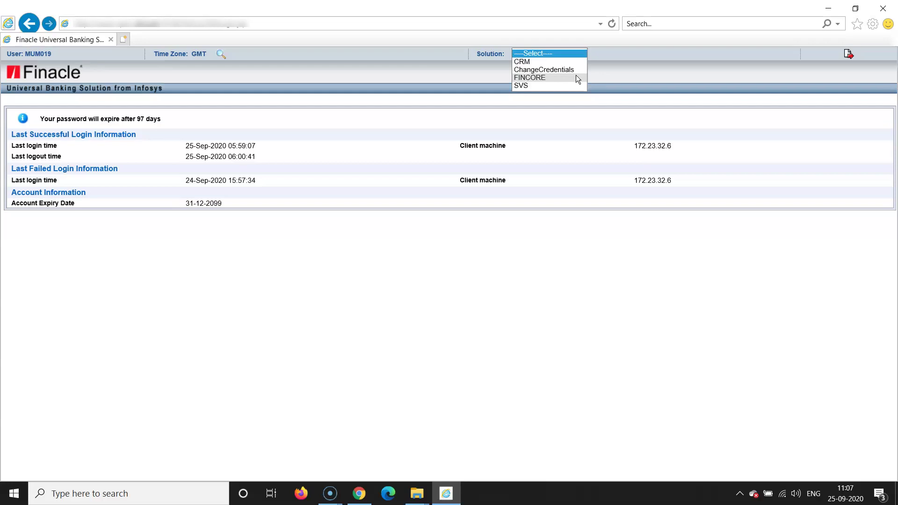
{"action": "left_click", "coordinate": [577, 77]}
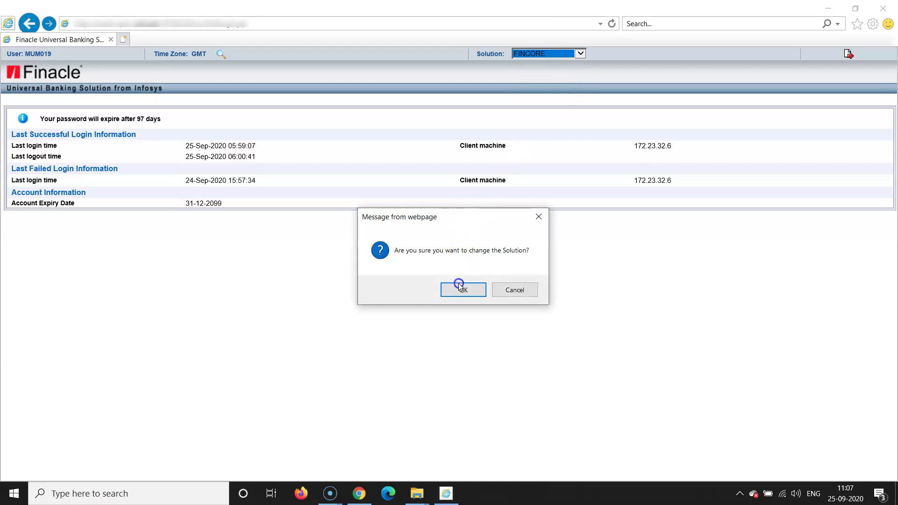
{"action": "left_click", "coordinate": [462, 288]}
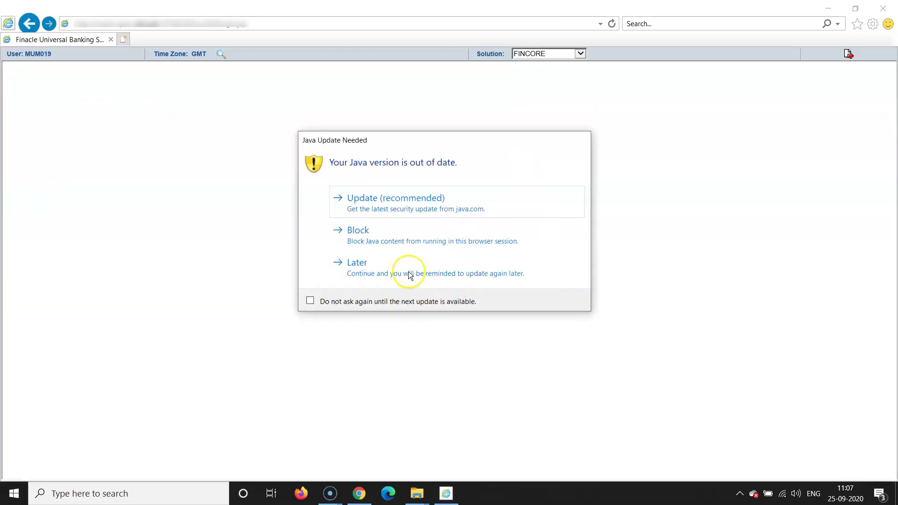
{"action": "left_click", "coordinate": [371, 265]}
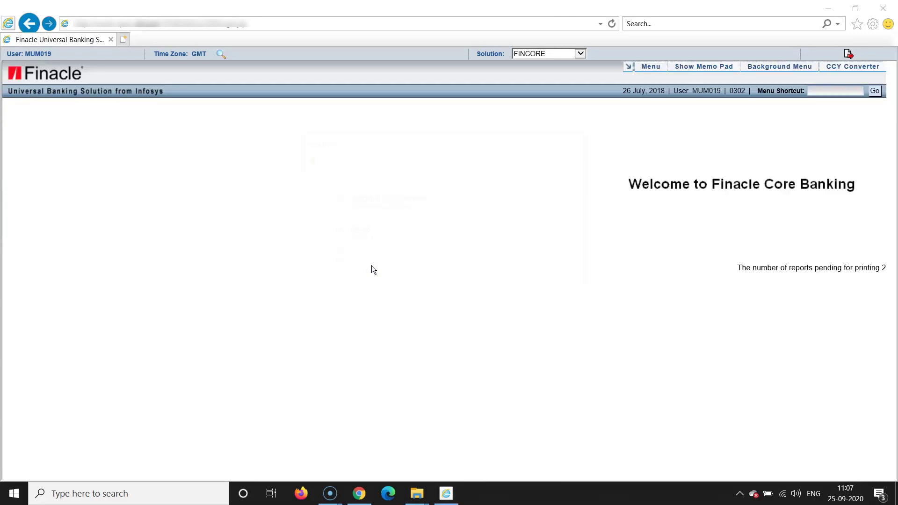
- Open the A/c. Opening - Savings form through menu shortcut HOAACSB
{"action": "left_click", "coordinate": [571, 249]}
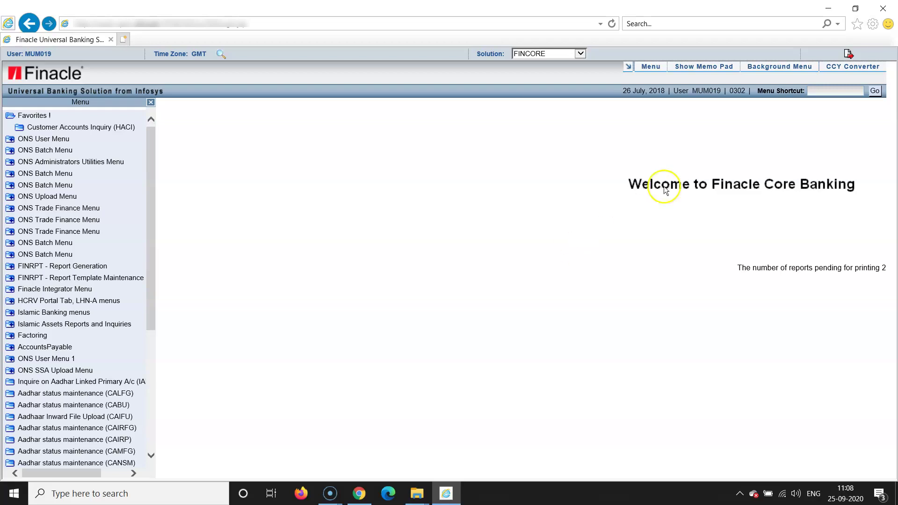
{"action": "left_click", "coordinate": [826, 91]}
{"action": "type", "text": "HOAACSB"}
{"action": "left_click", "coordinate": [873, 91]}
{"action": "left_click", "coordinate": [873, 91]}
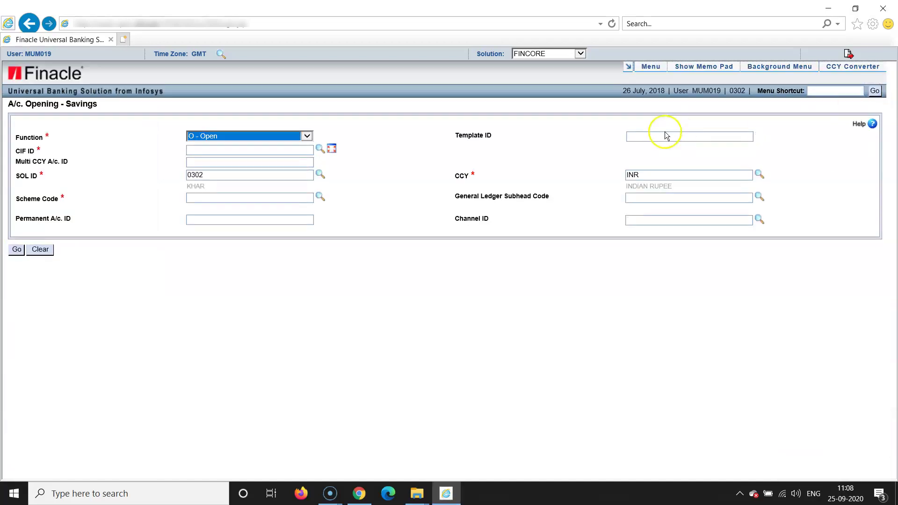
- Enter the existing customer's CIF ID on the savings opening form
{"action": "left_click", "coordinate": [375, 157]}
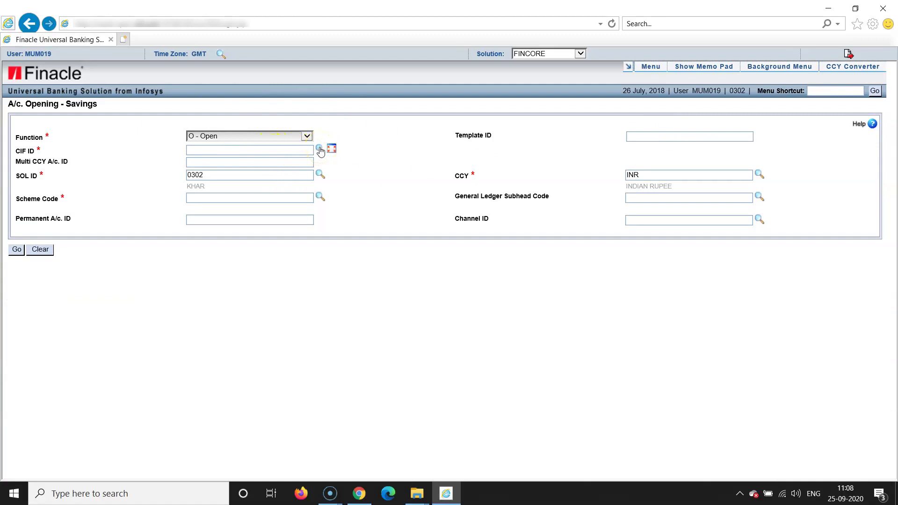
{"action": "left_click", "coordinate": [270, 152]}
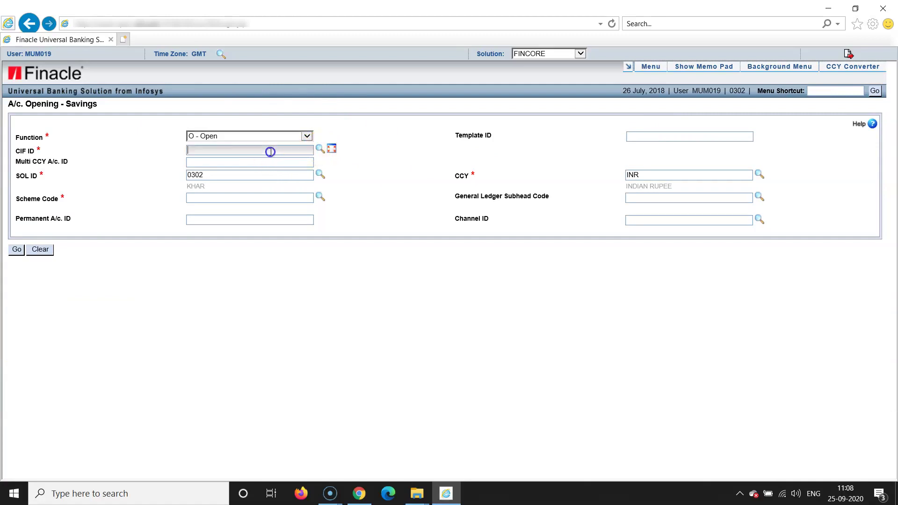
{"action": "left_click", "coordinate": [280, 258]}
- Pick scheme code SBGEN with GL subhead 32001 from the scheme code list
{"action": "left_click", "coordinate": [319, 198]}
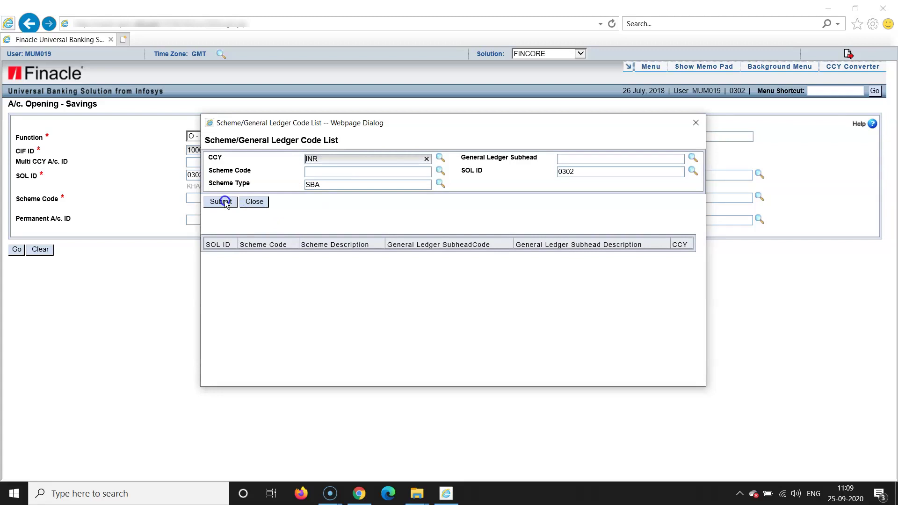
{"action": "left_click", "coordinate": [222, 201]}
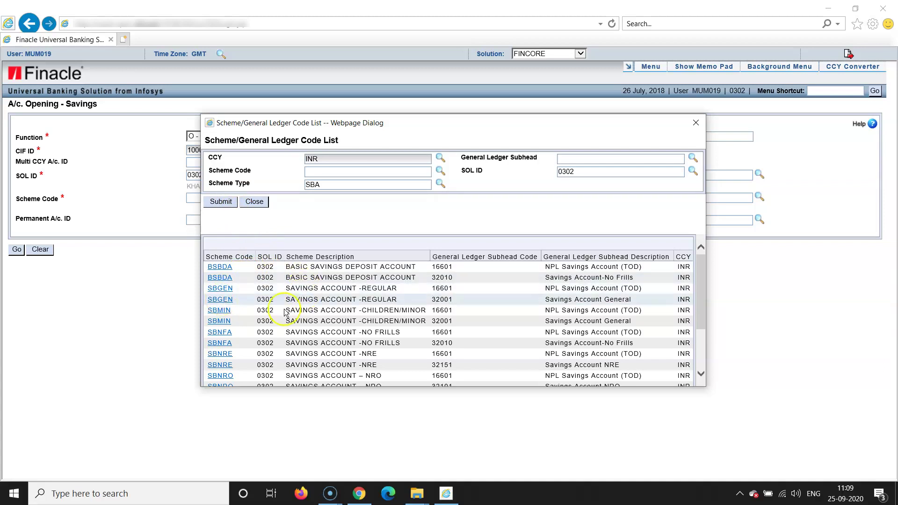
{"action": "left_click", "coordinate": [216, 303]}
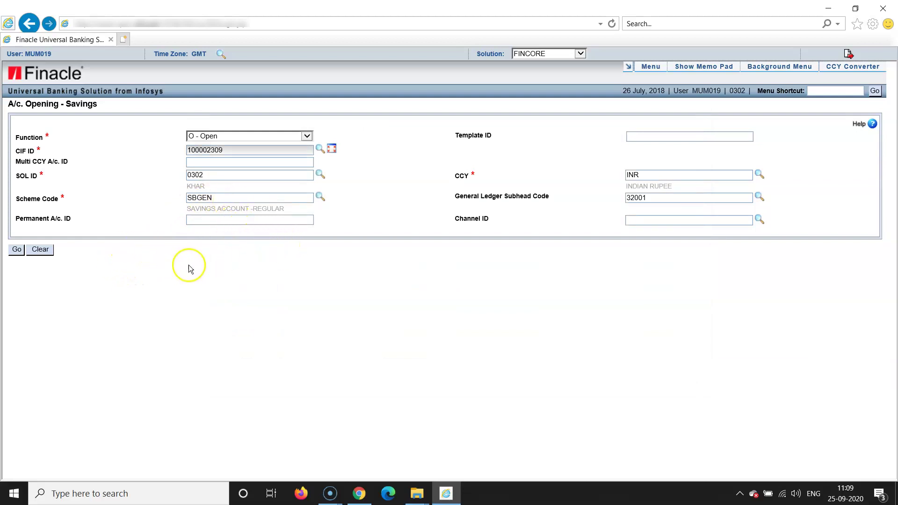
- Load the General Details page for the SBGEN savings account
{"action": "left_click", "coordinate": [16, 255]}
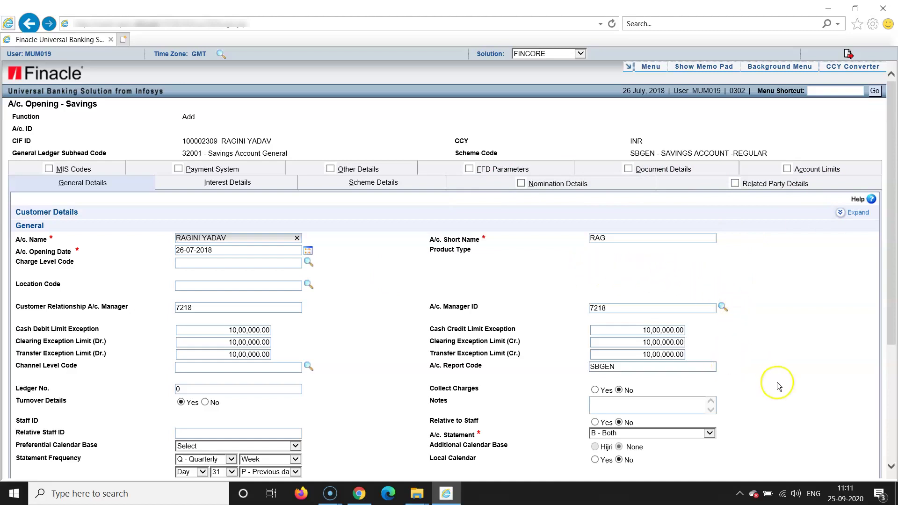
- Set A/c. Statement to P - Pass Book and list the Mode of Operation codes
{"action": "left_click", "coordinate": [891, 467]}
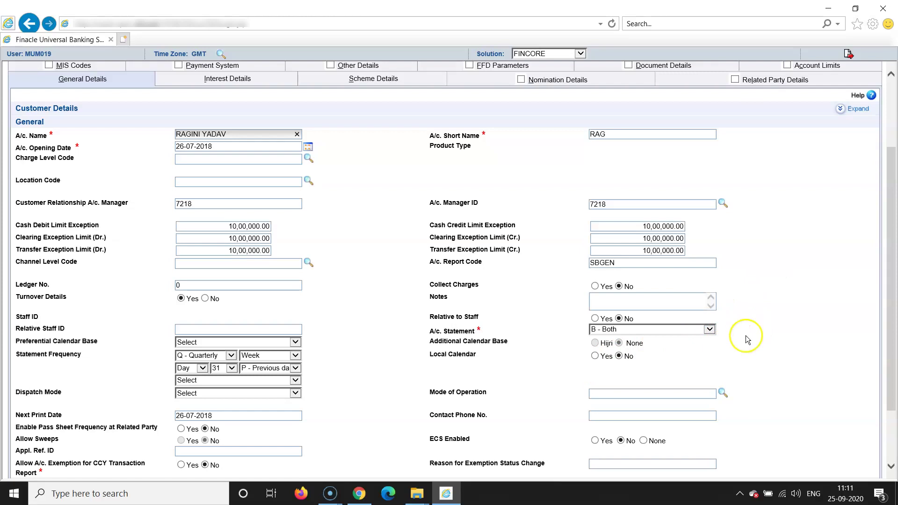
{"action": "left_click", "coordinate": [710, 330]}
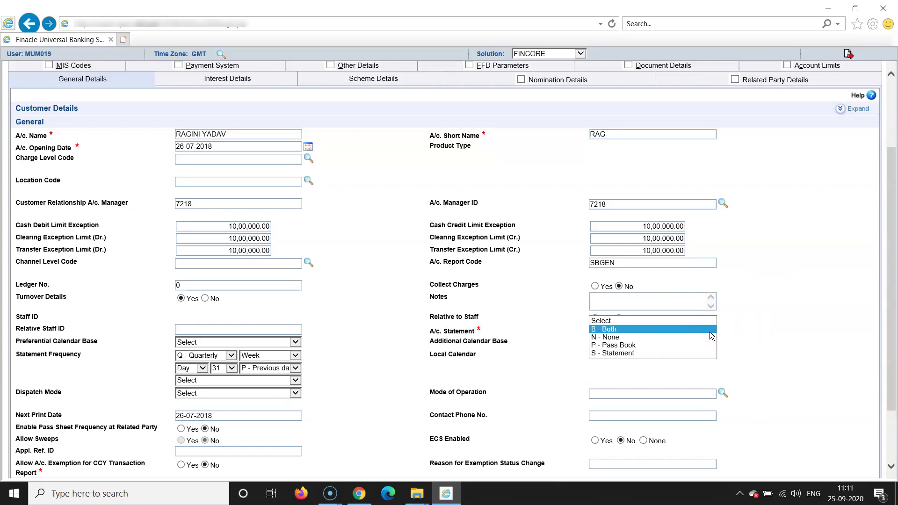
{"action": "left_click", "coordinate": [711, 345]}
{"action": "left_click", "coordinate": [739, 351]}
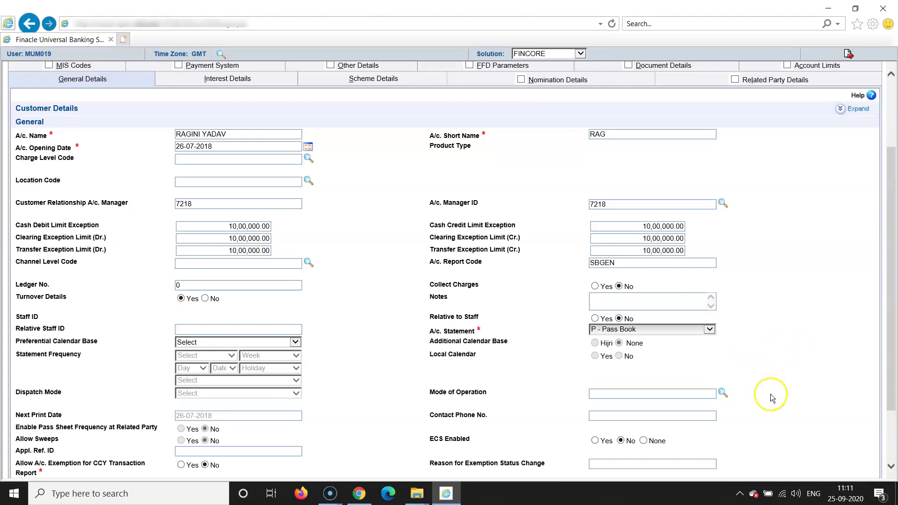
{"action": "left_click", "coordinate": [722, 392]}
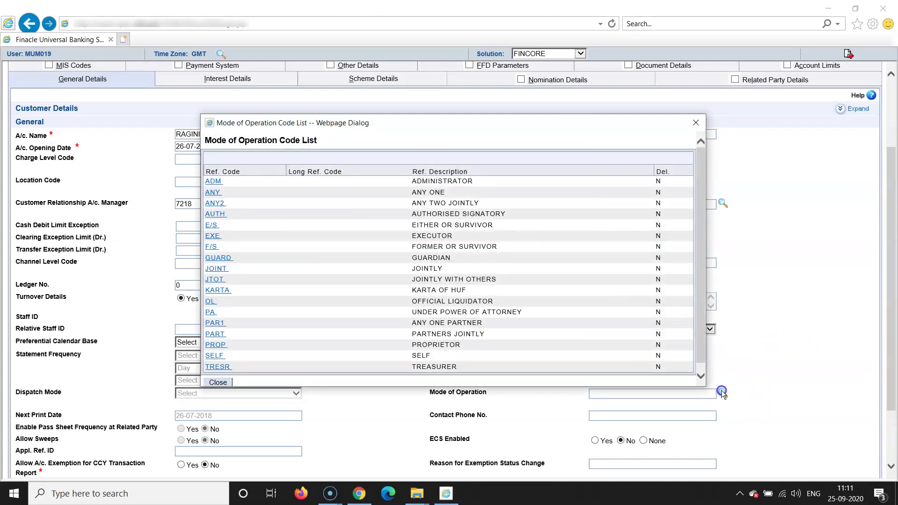
- Set mode of operation SELF, calendar base G - Gregorian, and validate the general details
{"action": "left_click", "coordinate": [241, 361]}
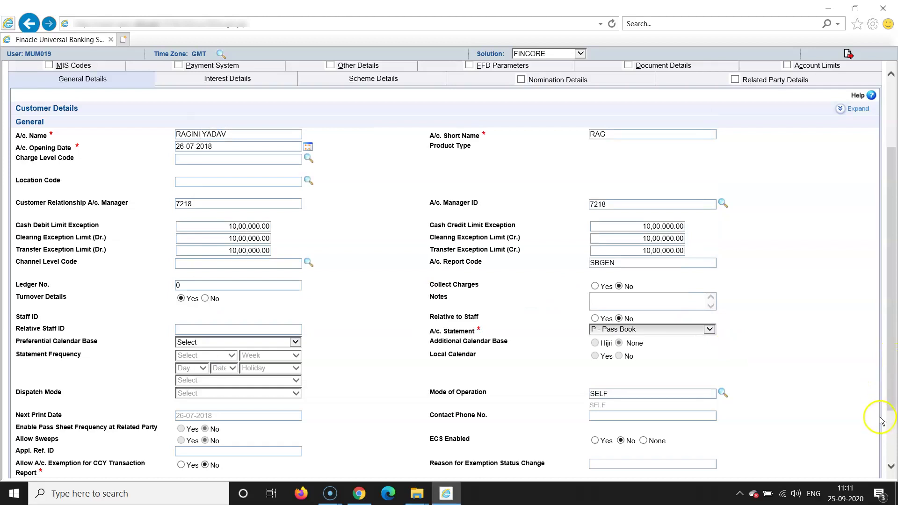
{"action": "left_click", "coordinate": [891, 434]}
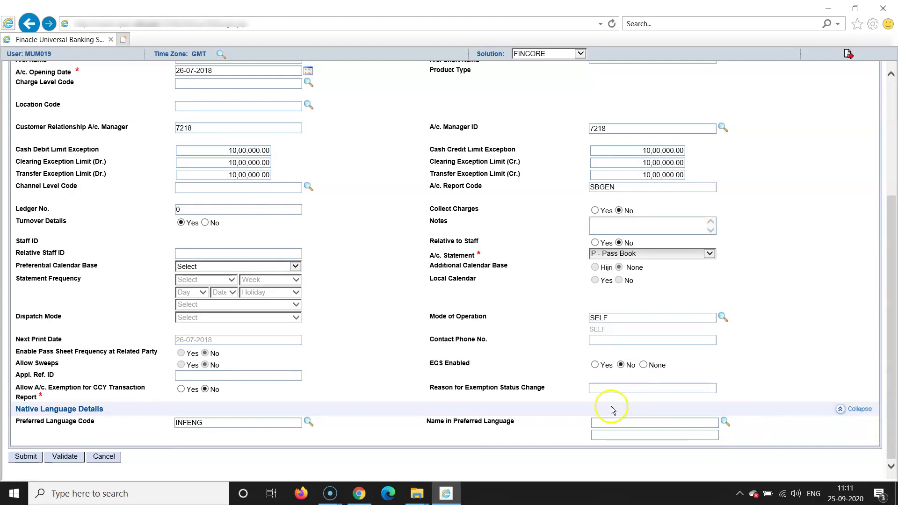
{"action": "left_click", "coordinate": [295, 266]}
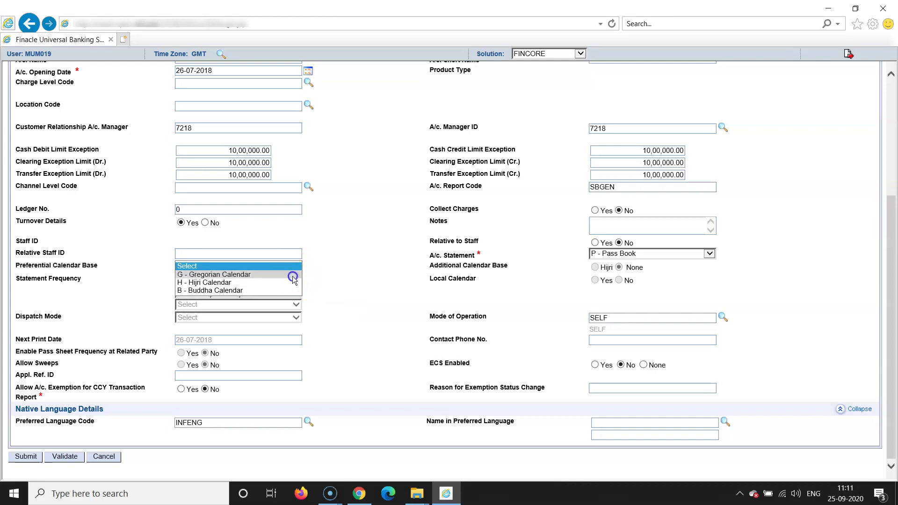
{"action": "left_click", "coordinate": [292, 275]}
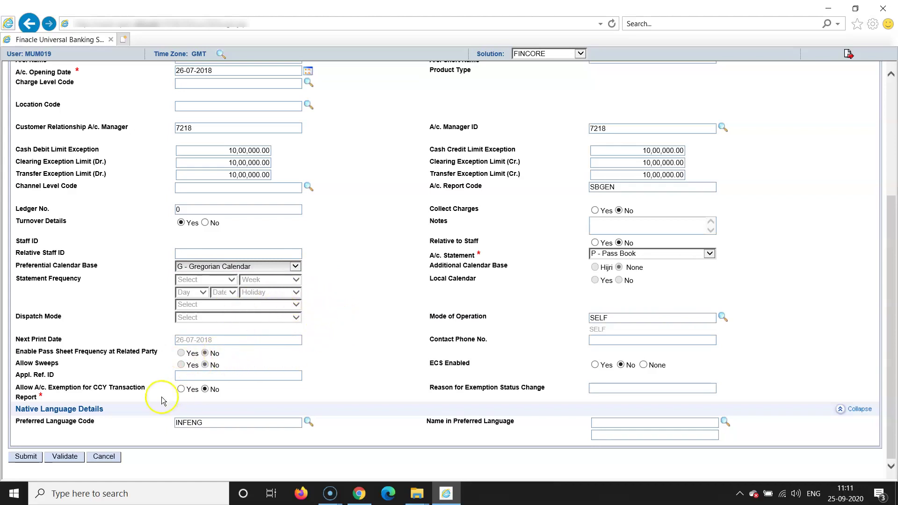
{"action": "left_click", "coordinate": [70, 458]}
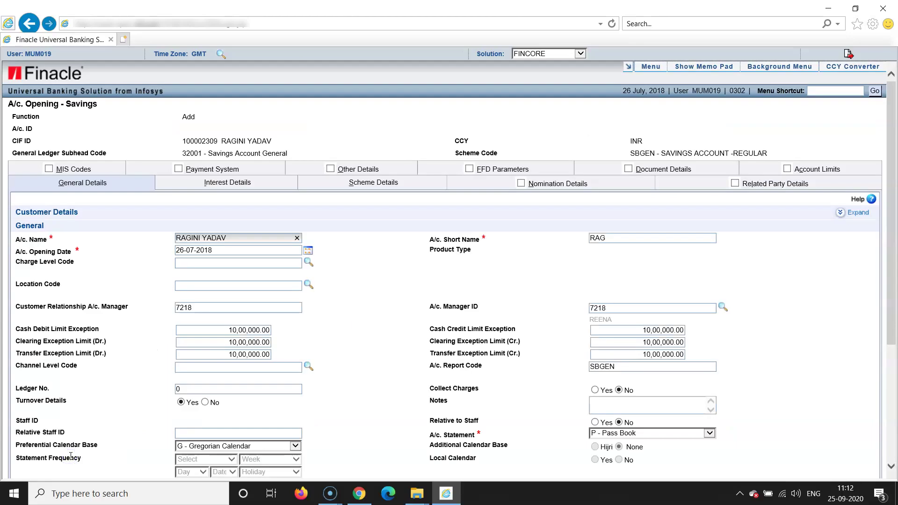
{"action": "left_click", "coordinate": [246, 365]}
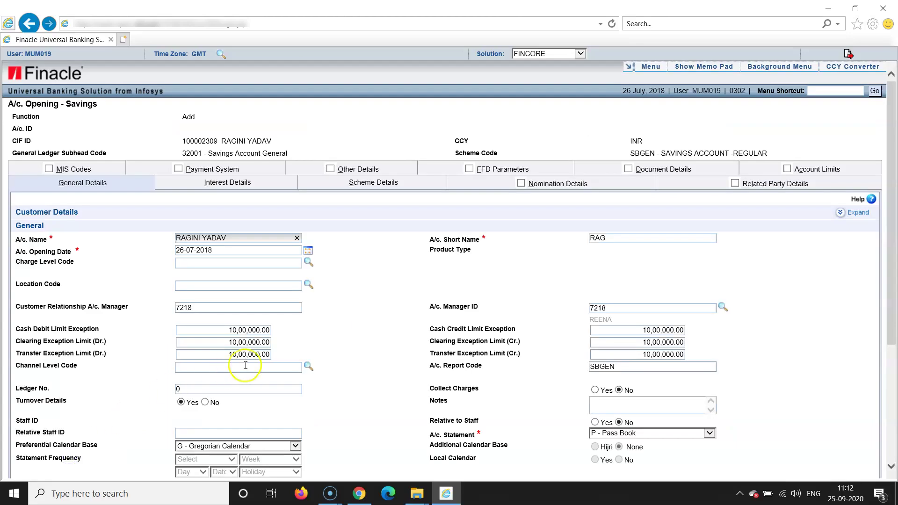
- Switch to Interest Details and bring up the Interest Credit A/c. choices
{"action": "left_click", "coordinate": [227, 183]}
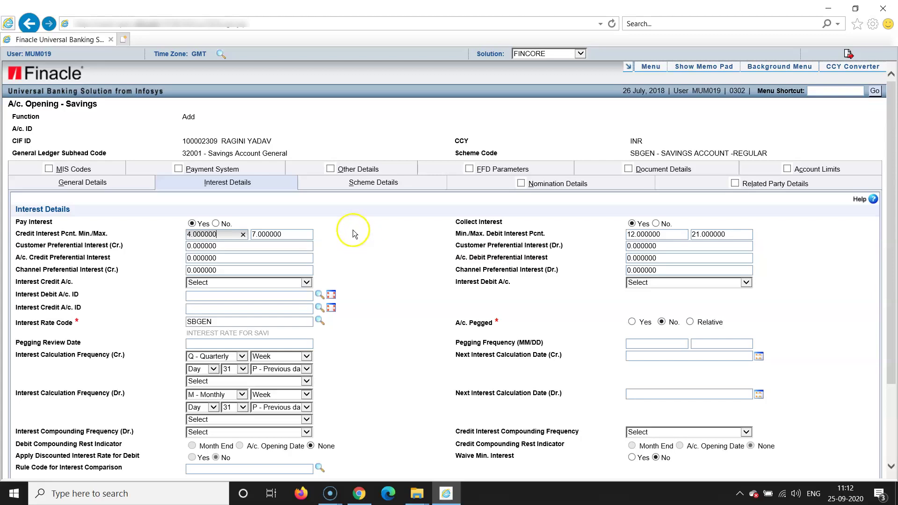
{"action": "left_click", "coordinate": [307, 283]}
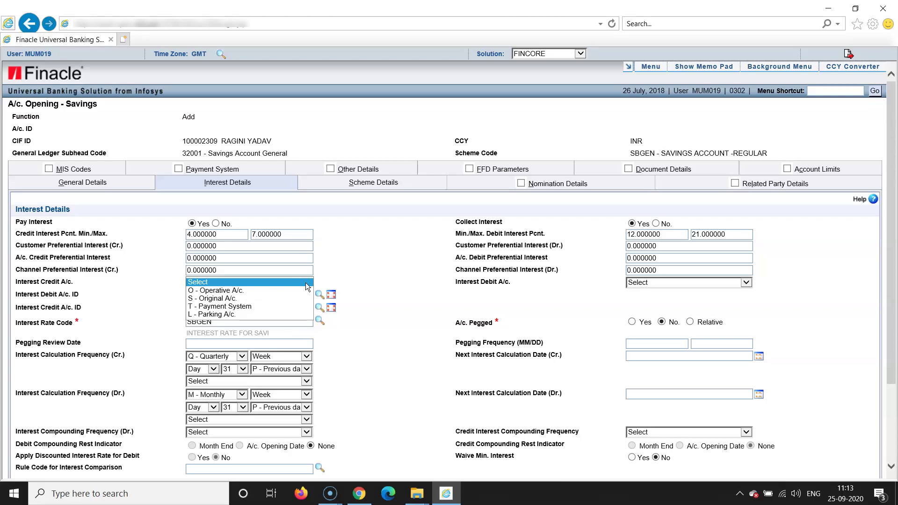
- Set both interest credit and interest debit accounts to S - Original A/c
{"action": "left_click", "coordinate": [282, 299]}
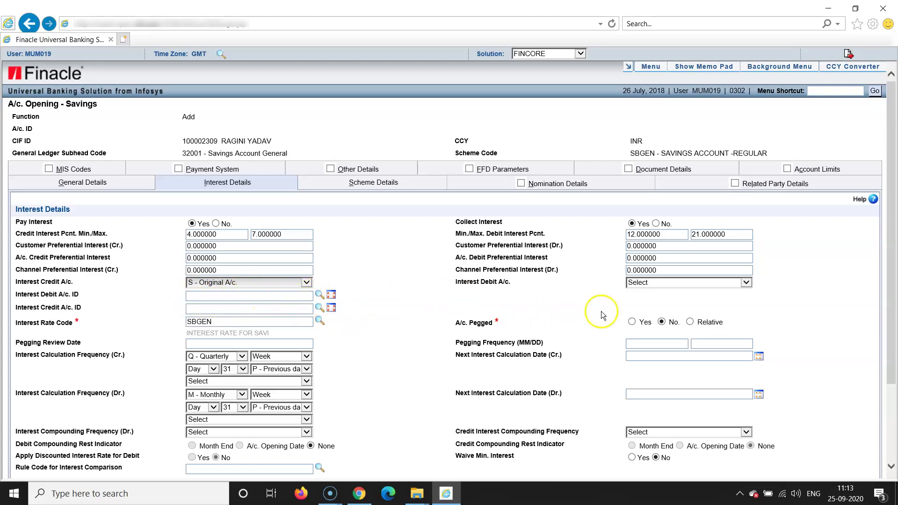
{"action": "left_click", "coordinate": [746, 283]}
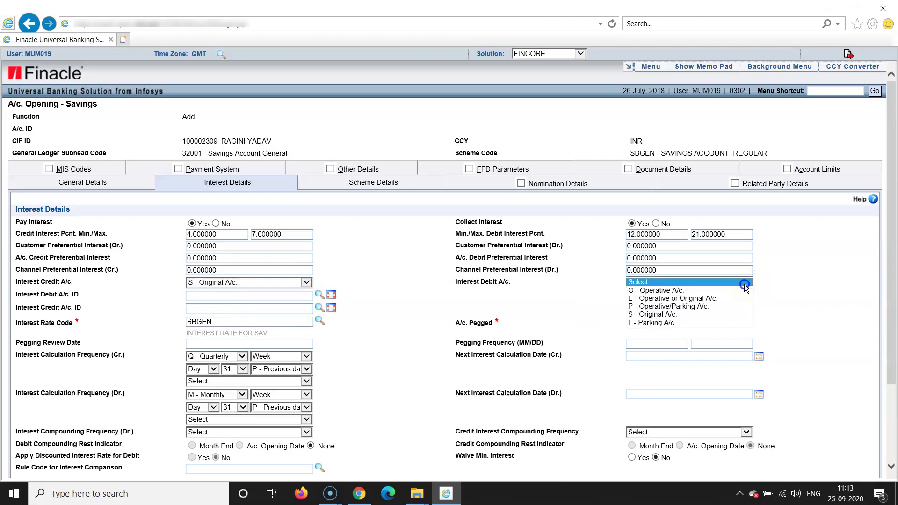
{"action": "left_click", "coordinate": [725, 314]}
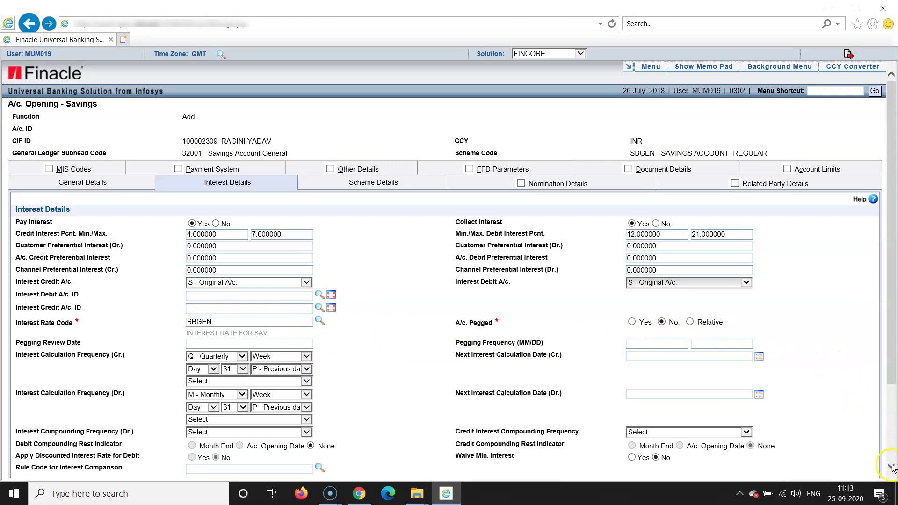
{"action": "scroll", "coordinate": [891, 468], "scroll_direction": "down", "scroll_amount": 2}
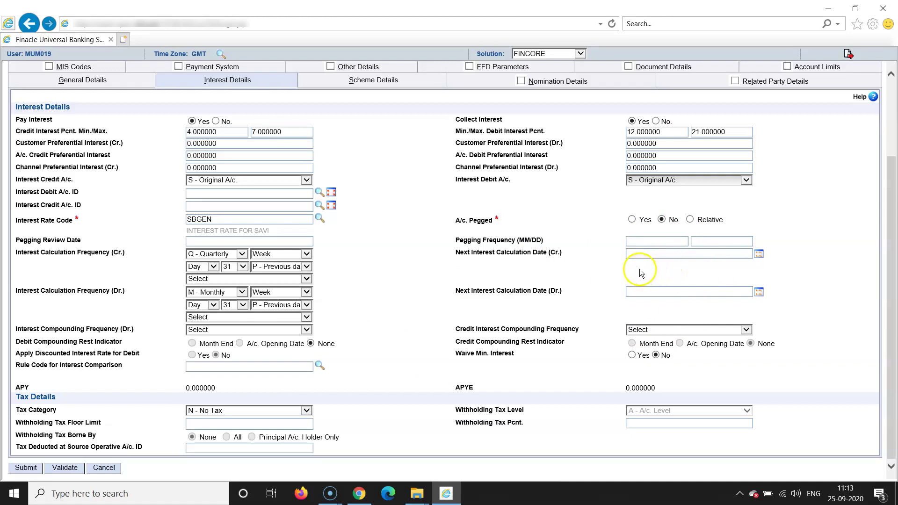
- Enter next interest calculation dates 31-07-2018 (Dr.) and 30-09-2018 (Cr.), correcting the mistyped 31-09-2018 credit date
{"action": "left_click", "coordinate": [724, 257]}
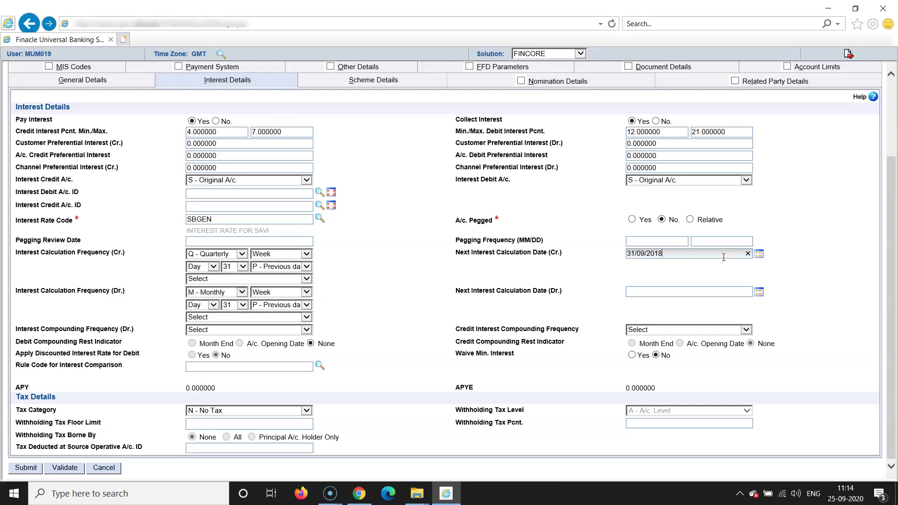
{"action": "left_click", "coordinate": [788, 255]}
{"action": "left_click", "coordinate": [665, 290]}
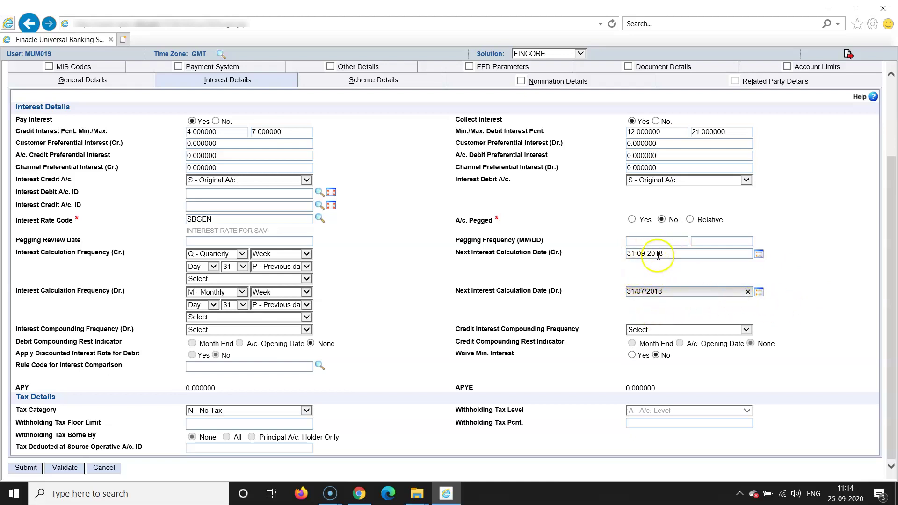
{"action": "left_click", "coordinate": [672, 252]}
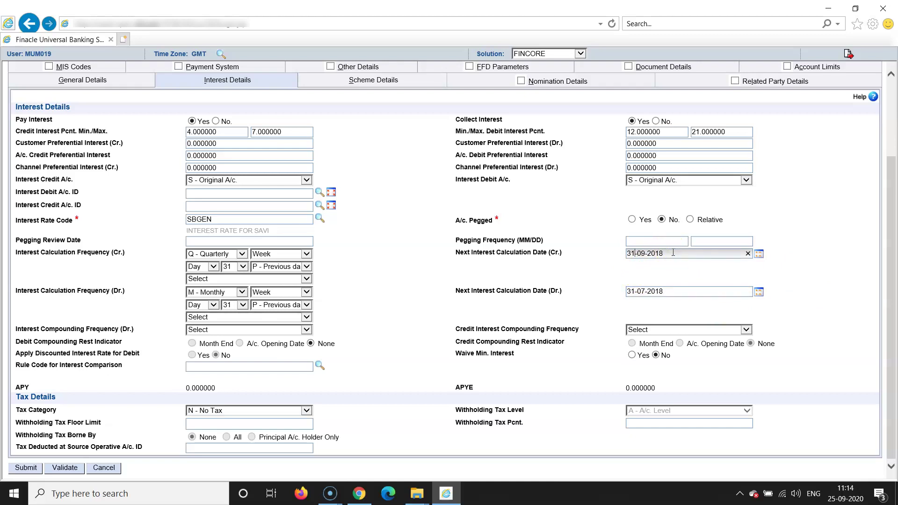
{"action": "key", "text": "BackSpace"}
{"action": "type", "text": "0"}
- Choose 'G - Gregorian Calendar' for credit and debit interest calculation frequency, leaving compounding frequency unset
{"action": "left_click", "coordinate": [307, 279]}
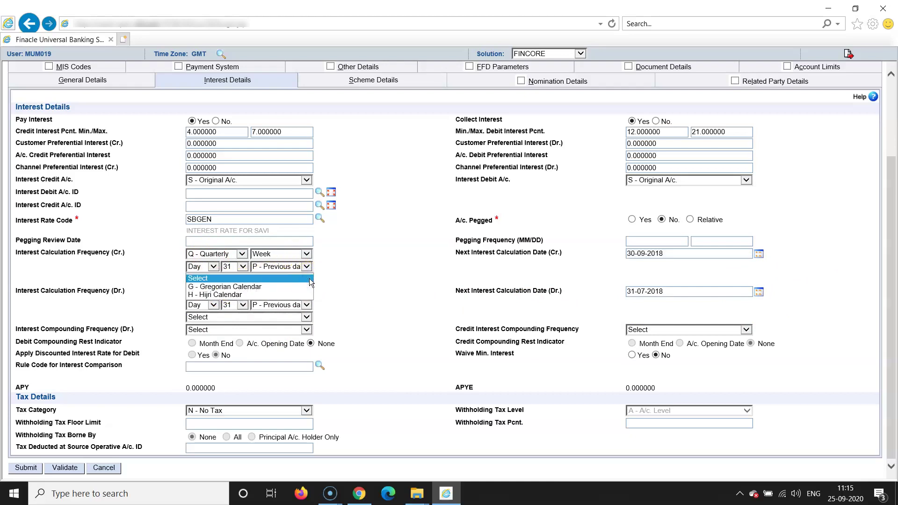
{"action": "left_click", "coordinate": [306, 288]}
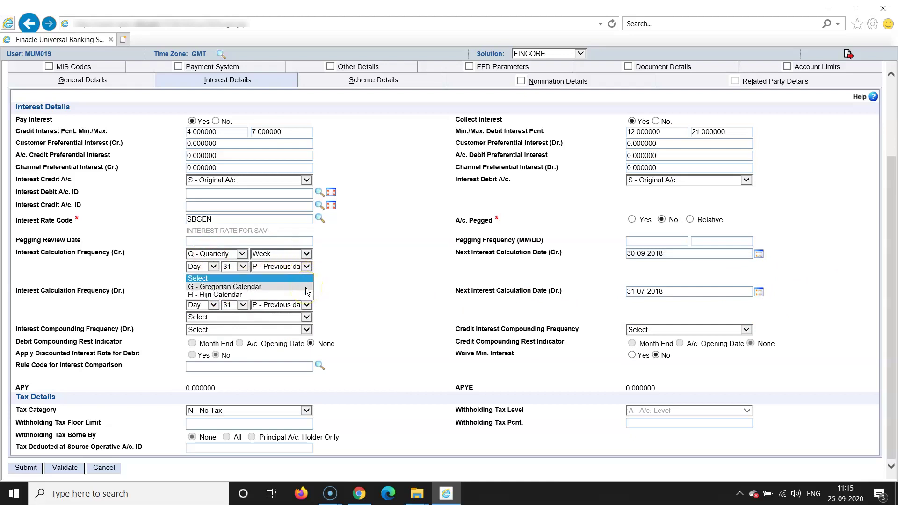
{"action": "left_click", "coordinate": [307, 290]}
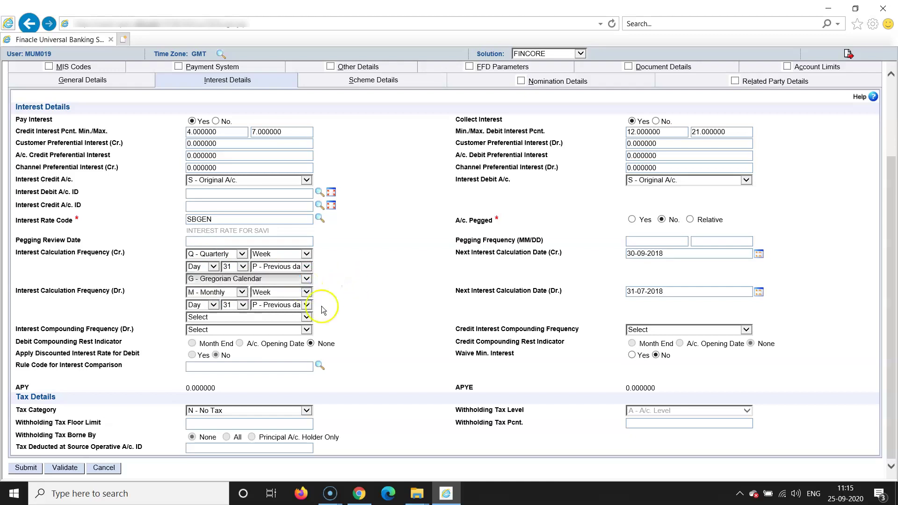
{"action": "left_click", "coordinate": [306, 318]}
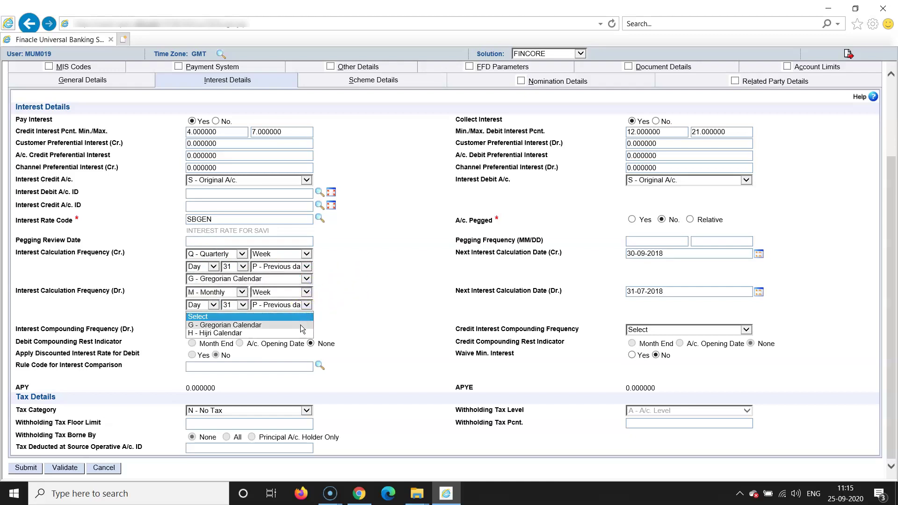
{"action": "left_click", "coordinate": [301, 324]}
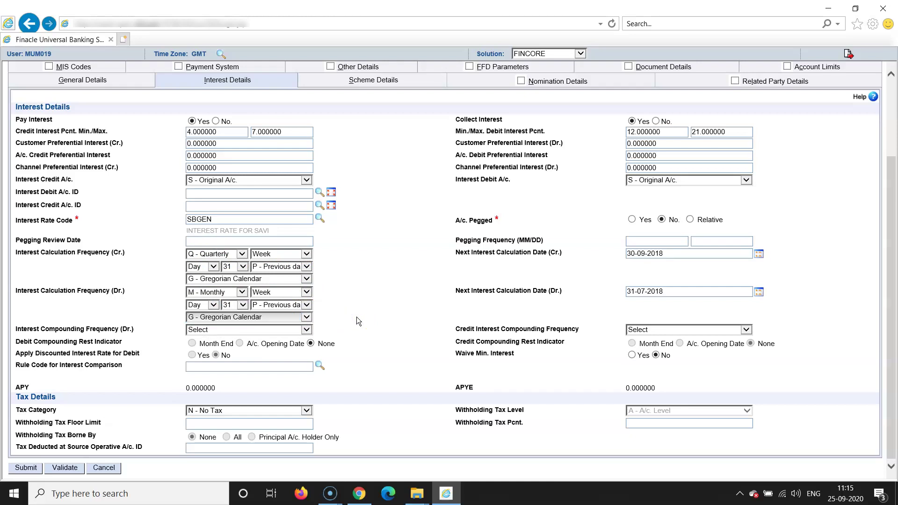
{"action": "left_click", "coordinate": [308, 331]}
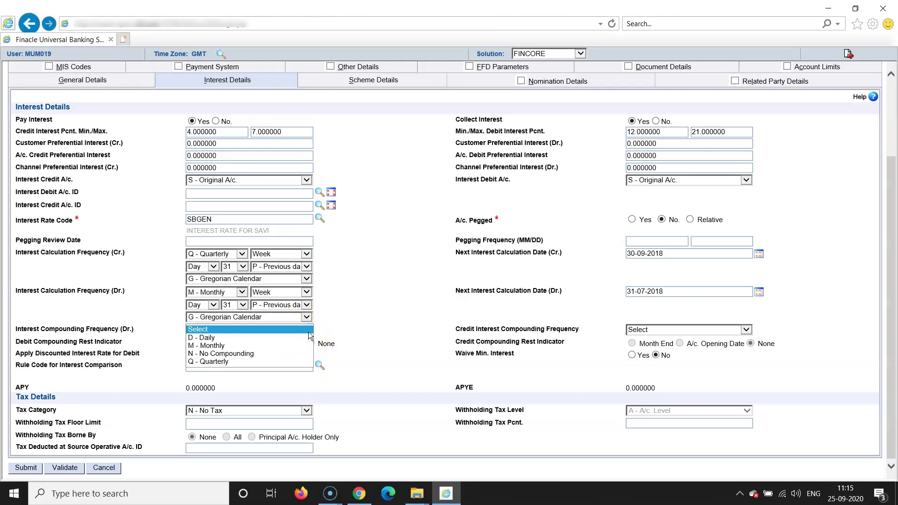
{"action": "left_click", "coordinate": [355, 322]}
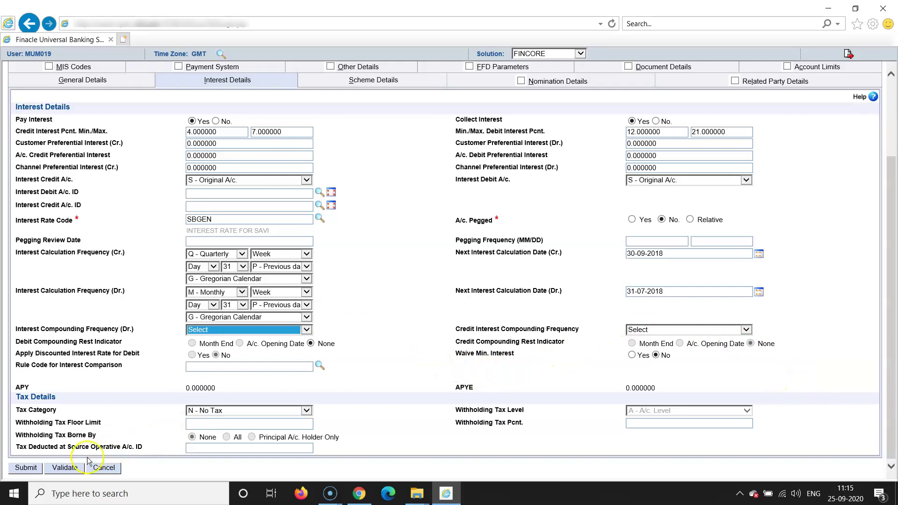
- Validate the interest details, then in Scheme Details leave Nomination at No after toggling it
{"action": "left_click", "coordinate": [65, 467]}
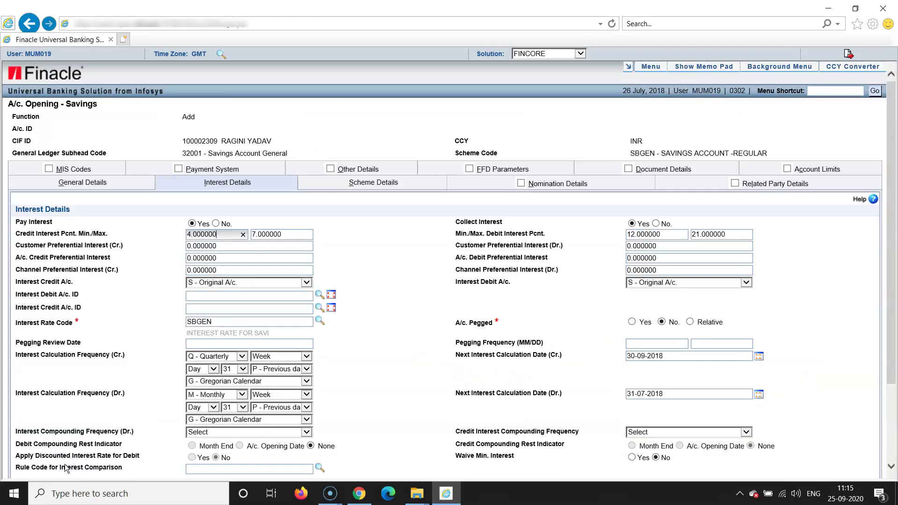
{"action": "left_click", "coordinate": [371, 185]}
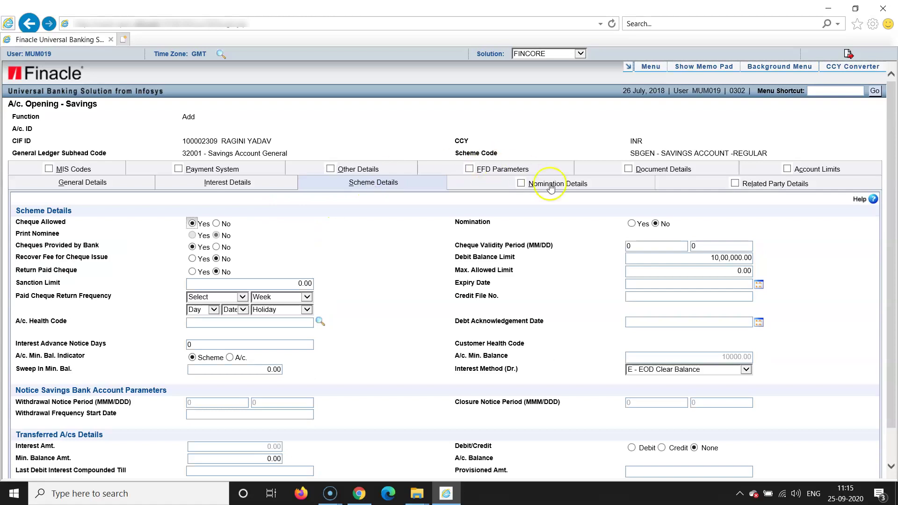
{"action": "left_click", "coordinate": [632, 227]}
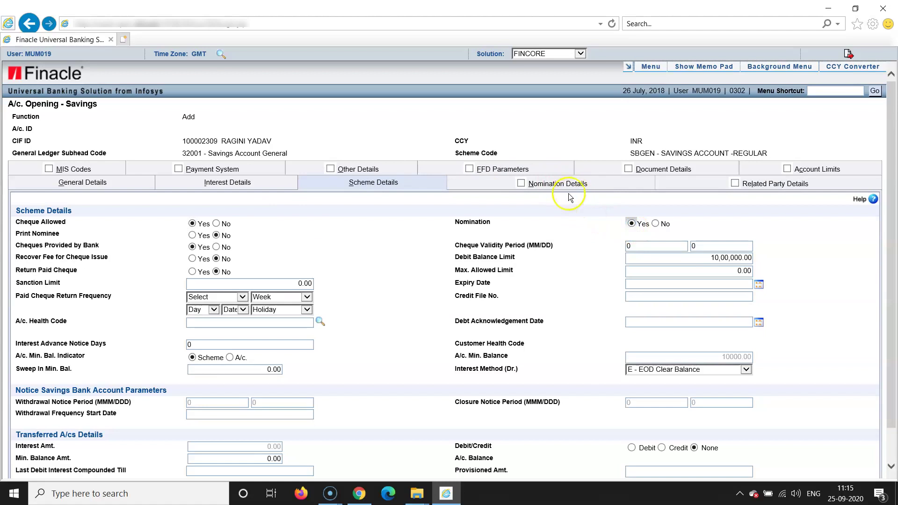
{"action": "left_click", "coordinate": [658, 225]}
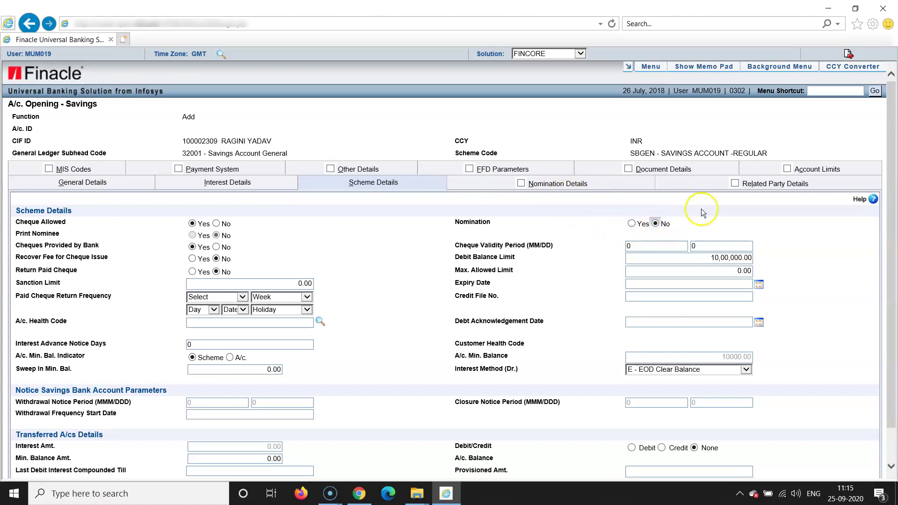
- In Related Party Details, add a blank Record 2 and scroll to the bottom of the form
{"action": "left_click", "coordinate": [782, 186]}
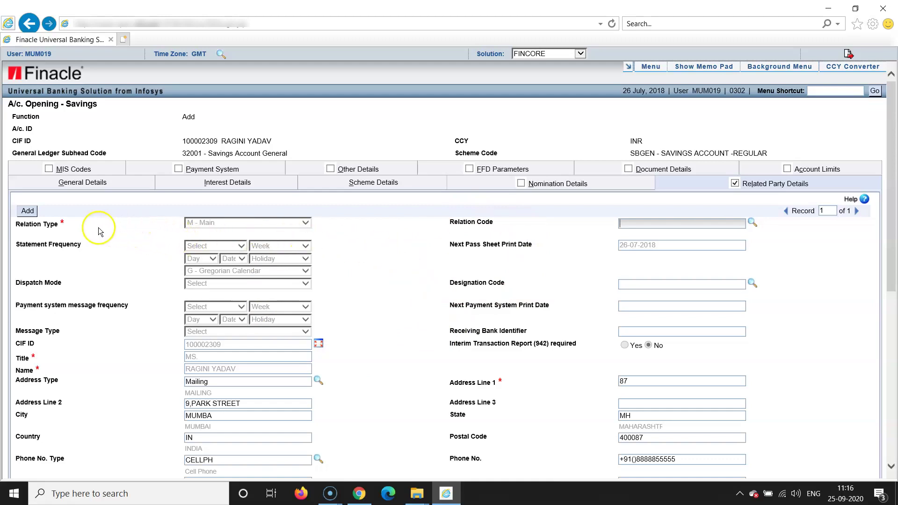
{"action": "left_click", "coordinate": [28, 213]}
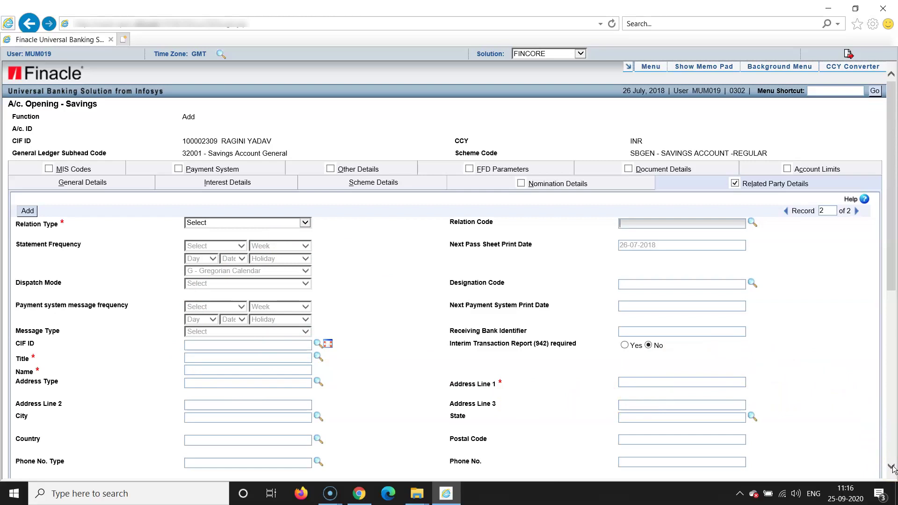
{"action": "left_click", "coordinate": [891, 467]}
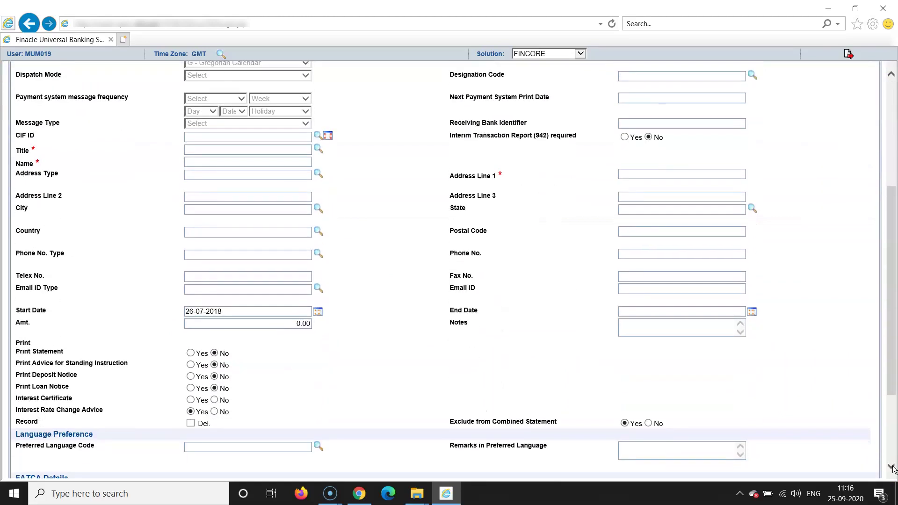
{"action": "left_click", "coordinate": [891, 467]}
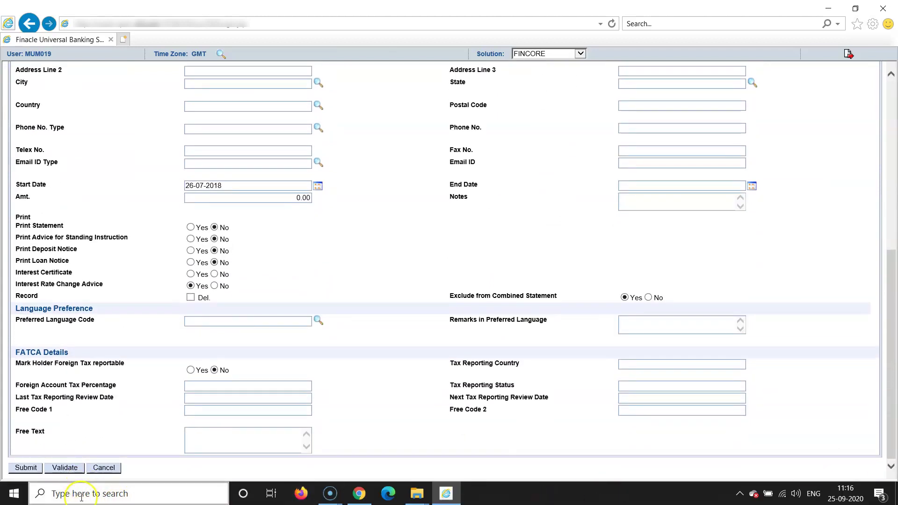
- Validate, dismiss the 'Enter a value in the field' alert, and return to related party Record 1
{"action": "left_click", "coordinate": [66, 467]}
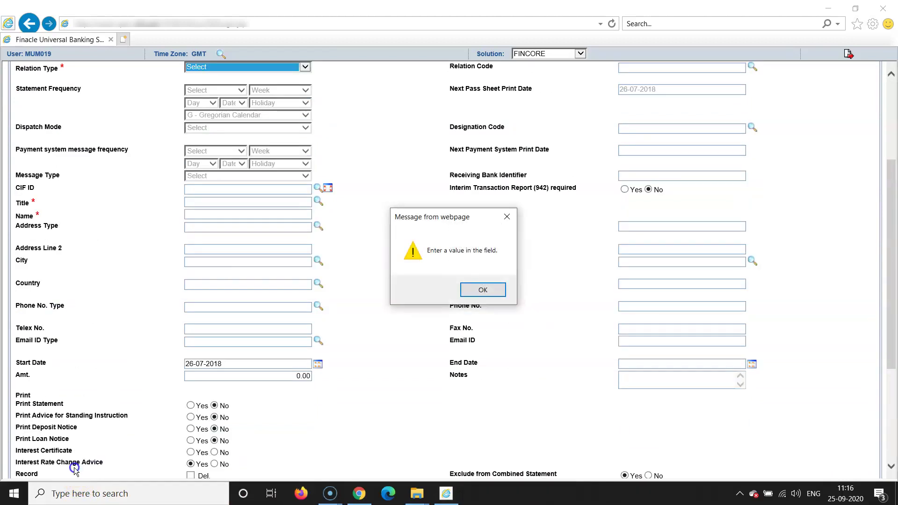
{"action": "left_click", "coordinate": [472, 288]}
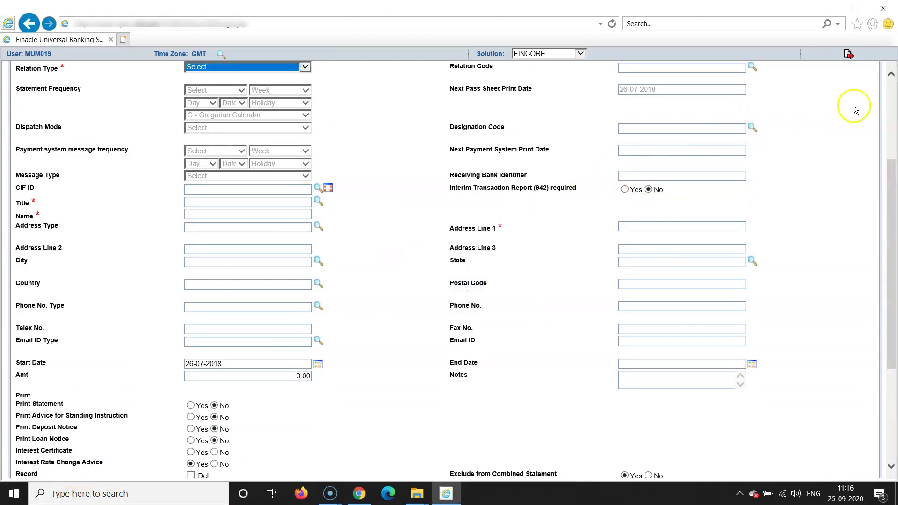
{"action": "left_click", "coordinate": [892, 106]}
{"action": "left_click", "coordinate": [891, 106]}
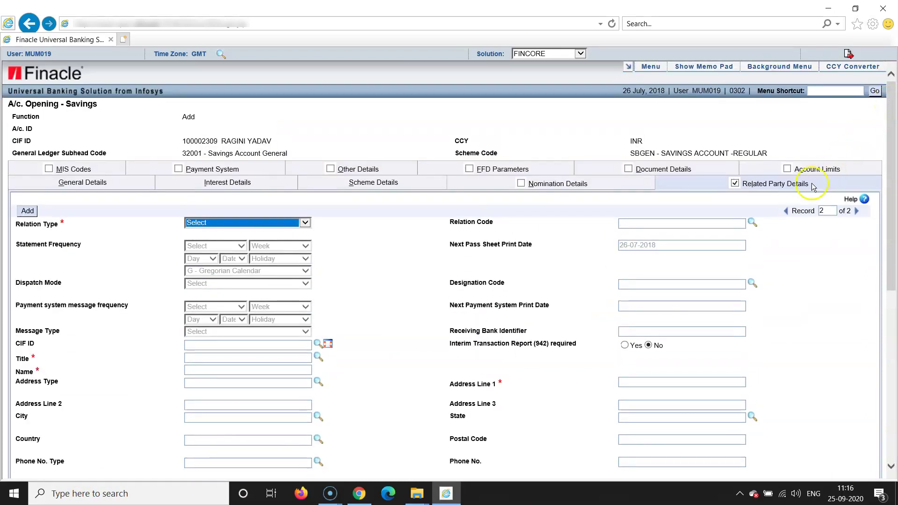
{"action": "left_click", "coordinate": [787, 211]}
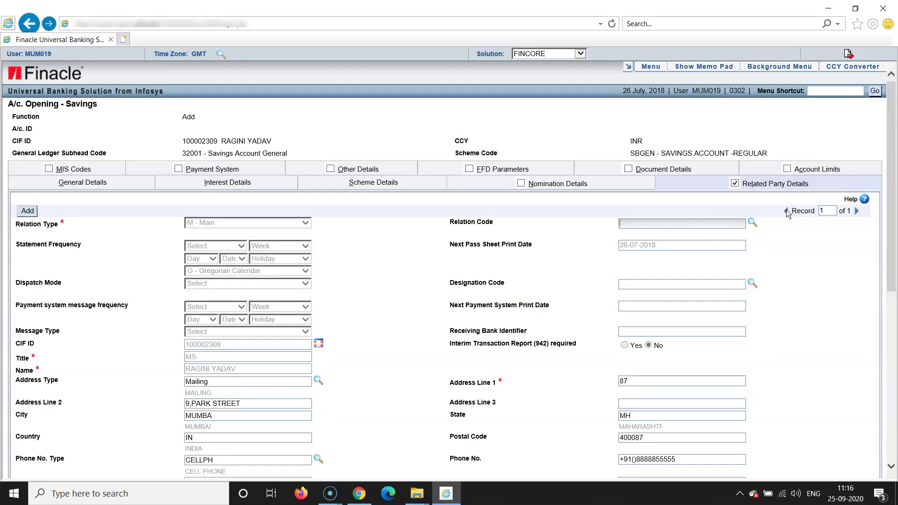
- Validate the completed savings account form again and submit it
{"action": "left_click", "coordinate": [890, 311]}
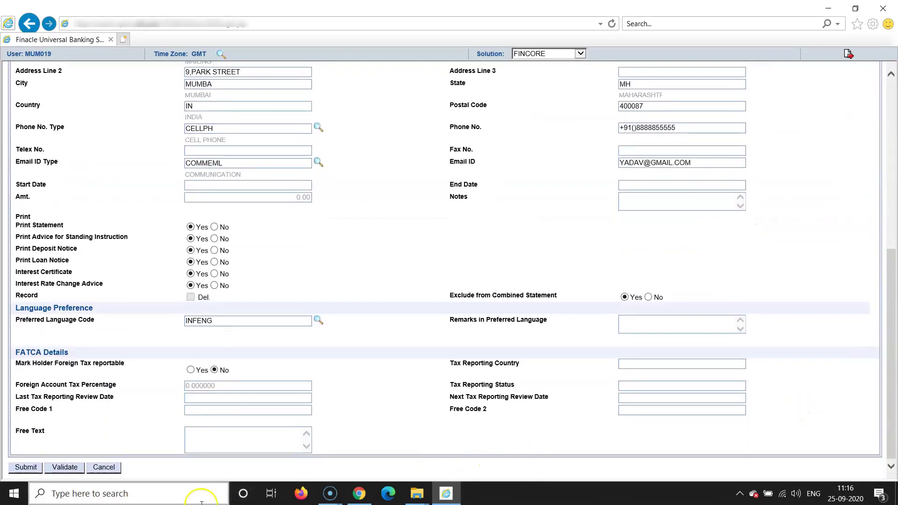
{"action": "left_click", "coordinate": [65, 467]}
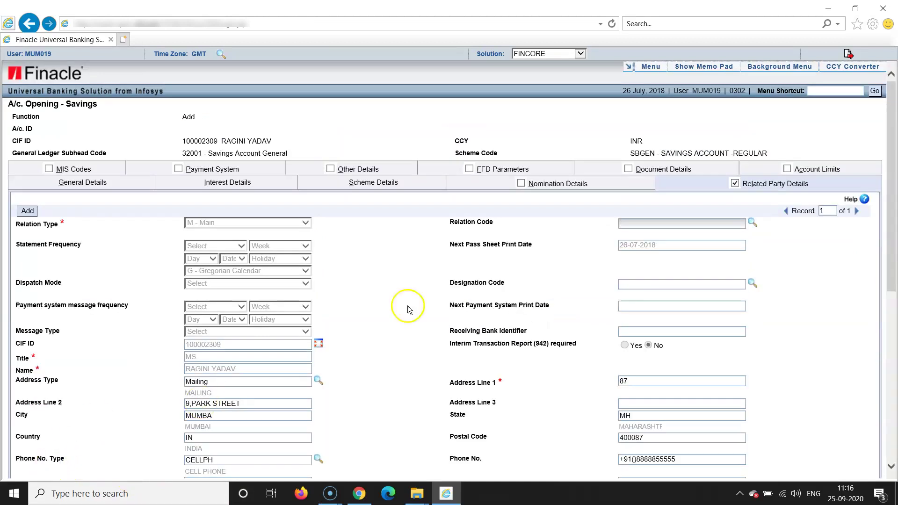
{"action": "left_click", "coordinate": [891, 381]}
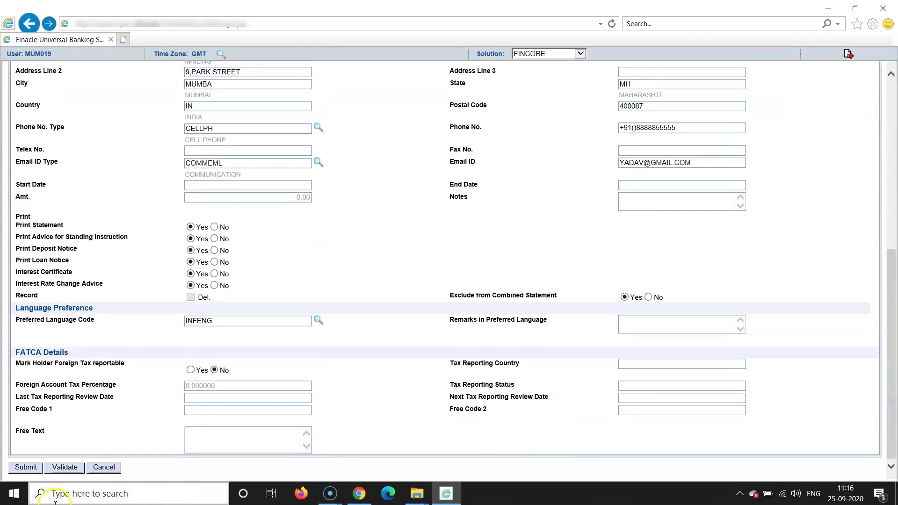